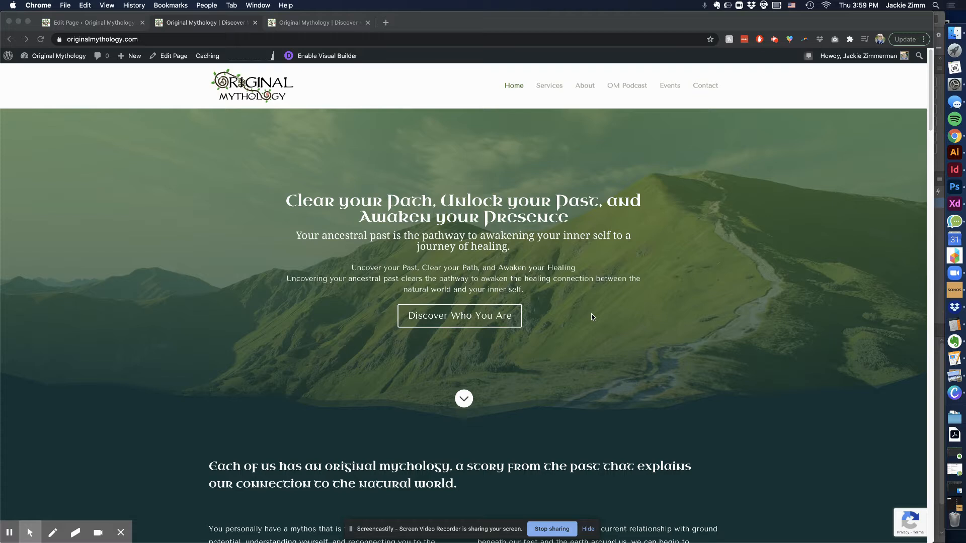
# - Open the home page in the visual builder and go to its OM Podcast section
pyautogui.click(307, 57)
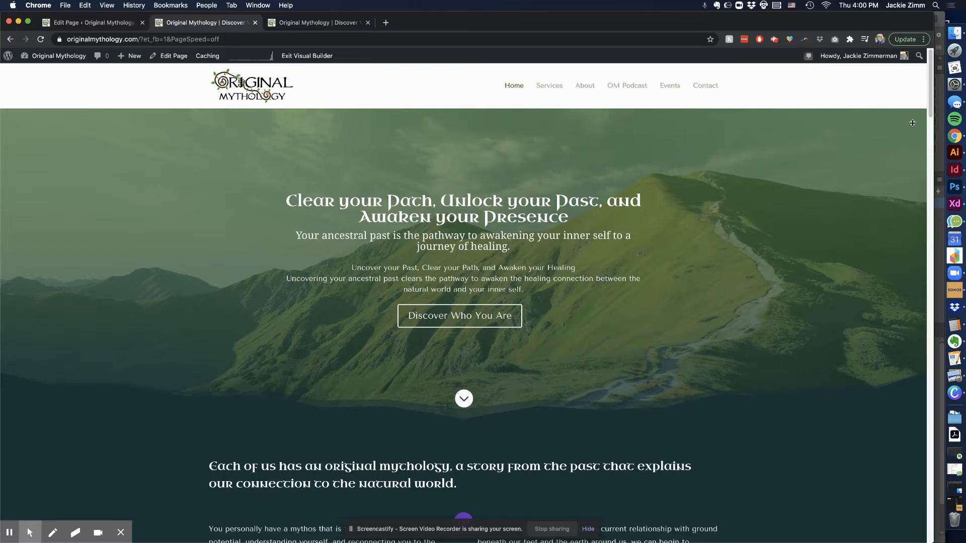
pyautogui.moveTo(928, 89); pyautogui.dragTo(827, 408)
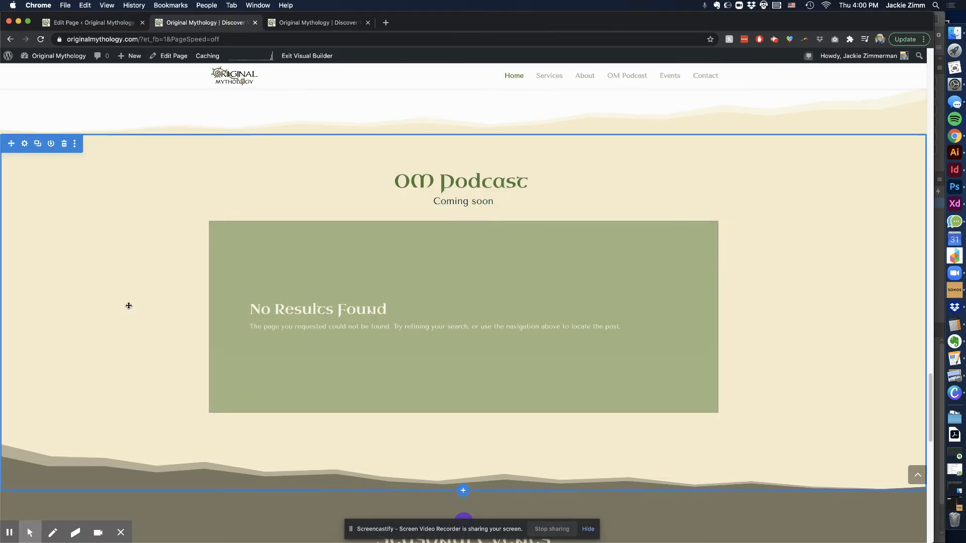
pyautogui.scroll(-2, 131, 302)
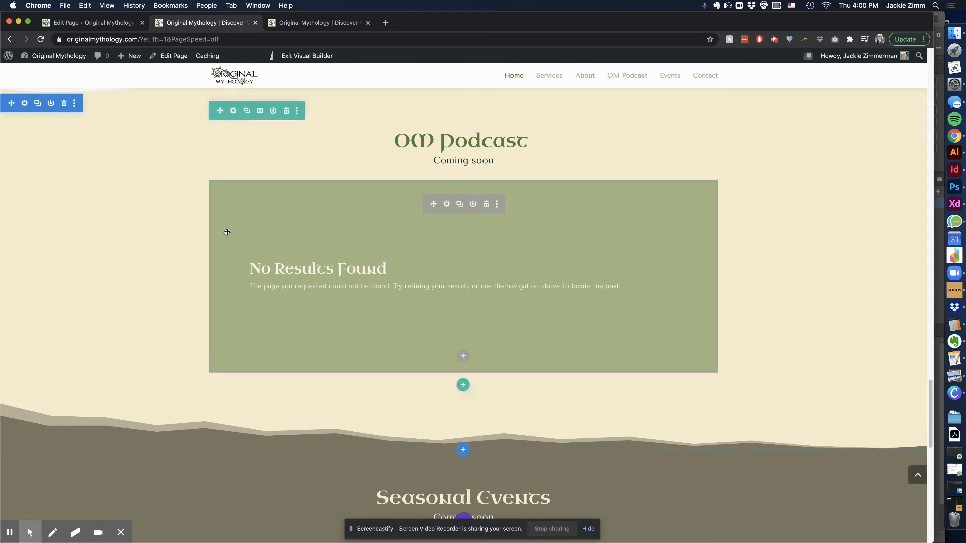
# - Compare the OM Podcast and Seasonal Events sections in the builder with the same sections on the live page
pyautogui.click(294, 24)
pyautogui.moveTo(930, 117); pyautogui.dragTo(826, 525)
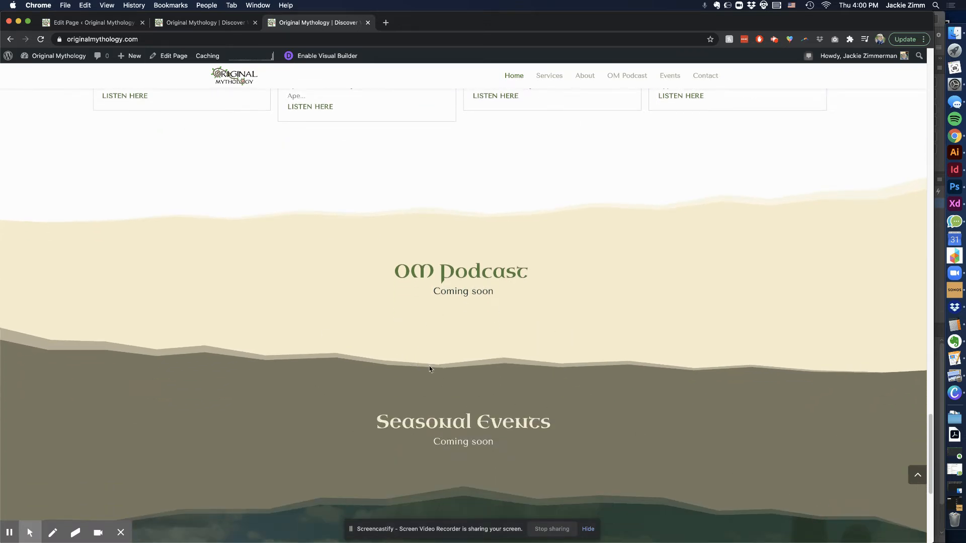
pyautogui.click(199, 23)
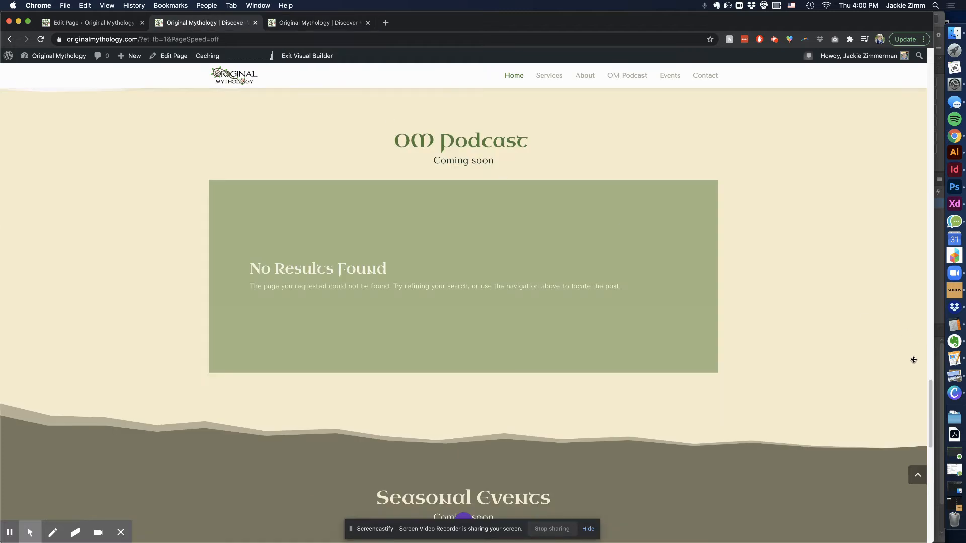
pyautogui.scroll(-7, 933, 395)
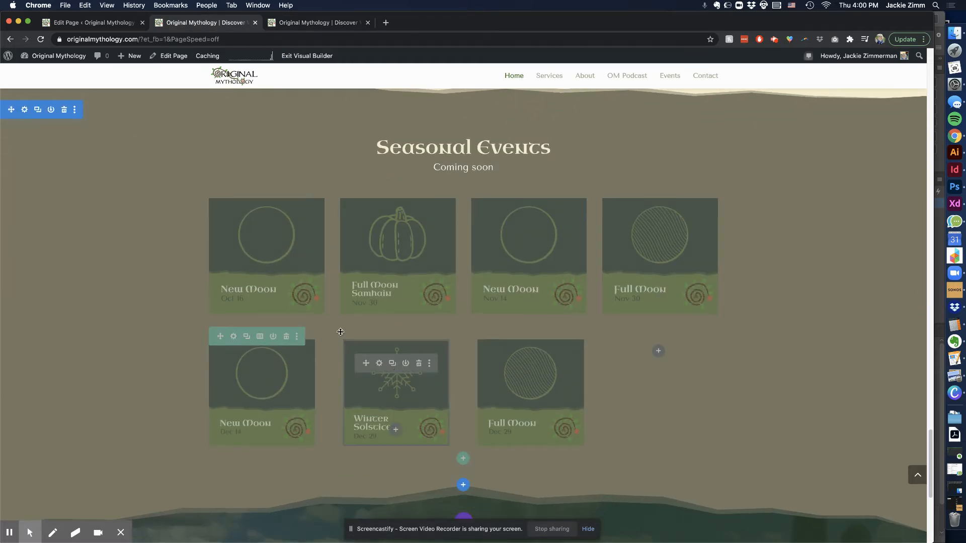
pyautogui.moveTo(239, 223)
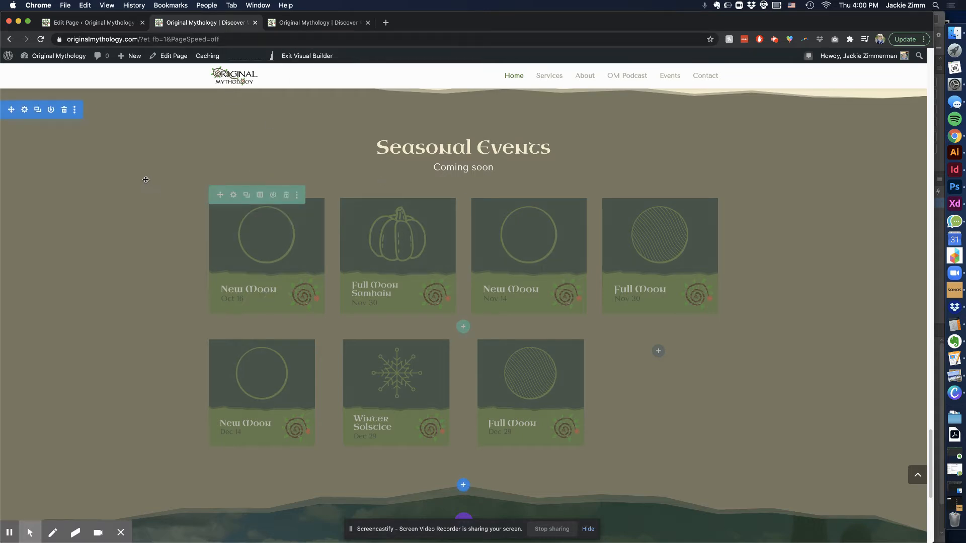
pyautogui.scroll(1, 146, 177)
pyautogui.click(282, 25)
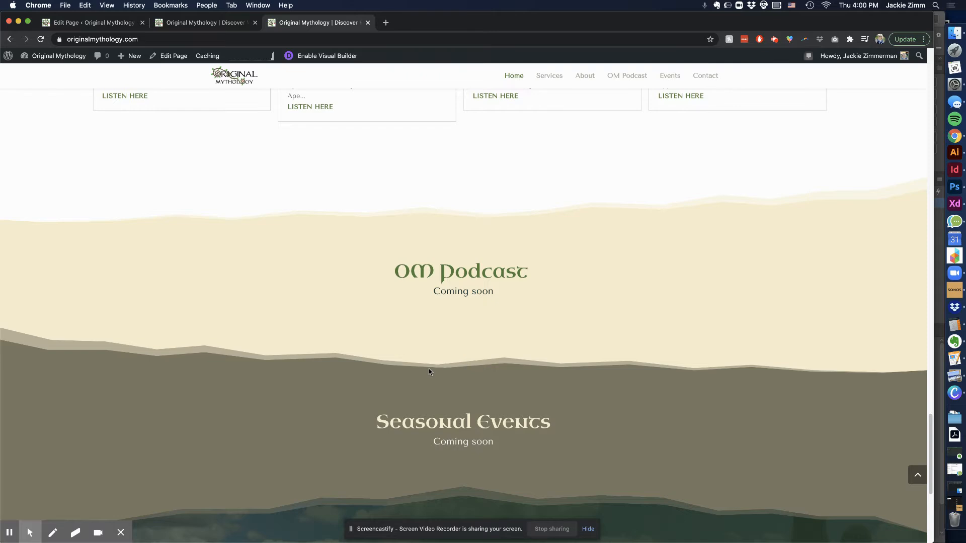
pyautogui.scroll(-2, 429, 372)
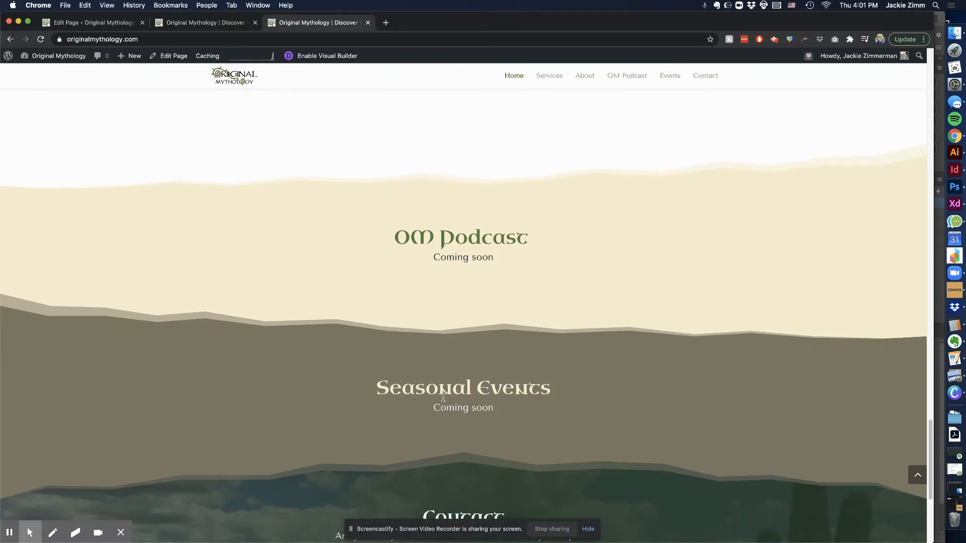
pyautogui.click(199, 23)
pyautogui.moveTo(79, 150)
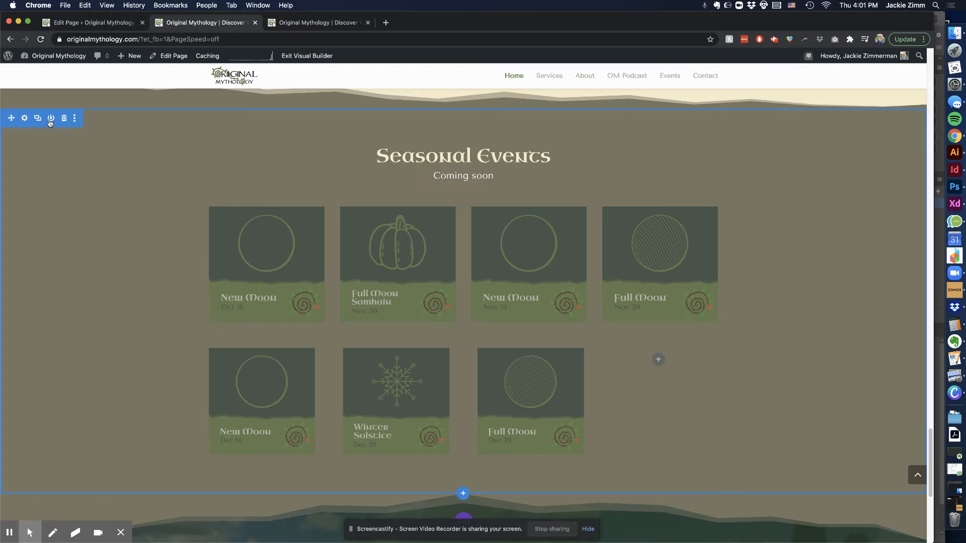
# - Enable the first row of Seasonal Events cards on desktop in its visibility settings and save the row
pyautogui.moveTo(445, 155)
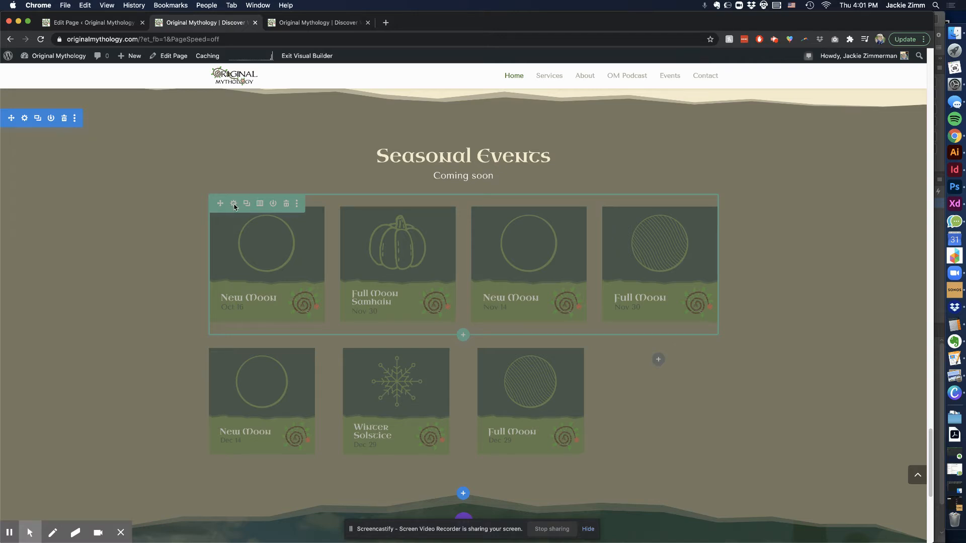
pyautogui.click(234, 204)
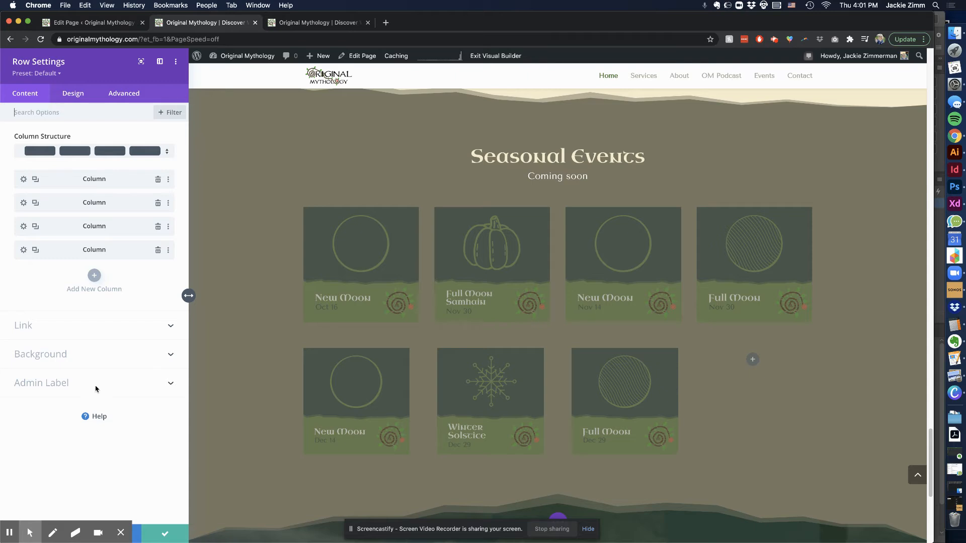
pyautogui.click(127, 97)
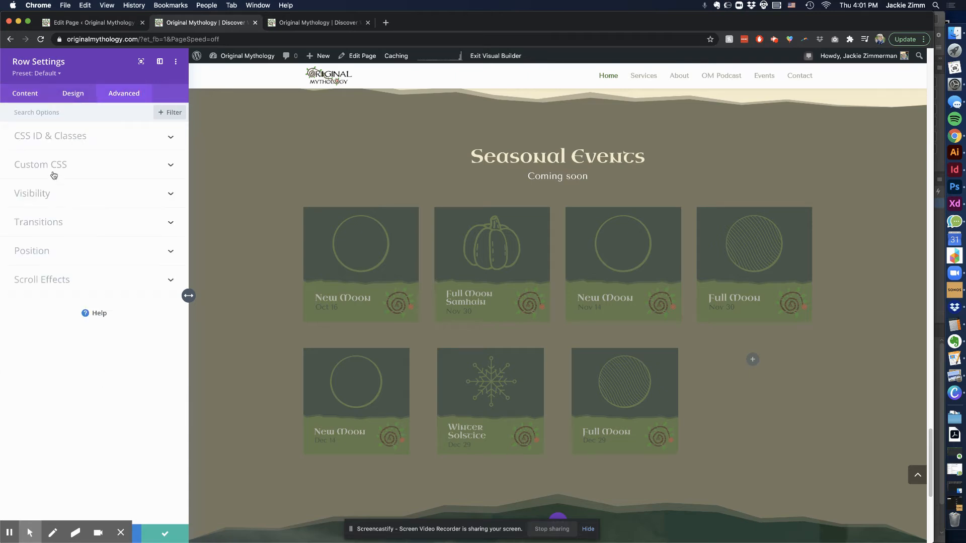
pyautogui.click(60, 194)
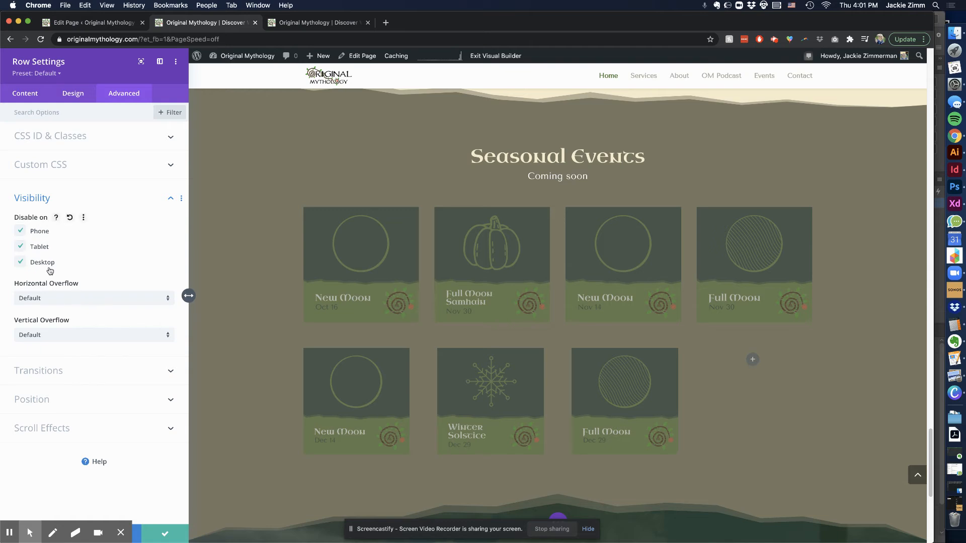
pyautogui.click(21, 262)
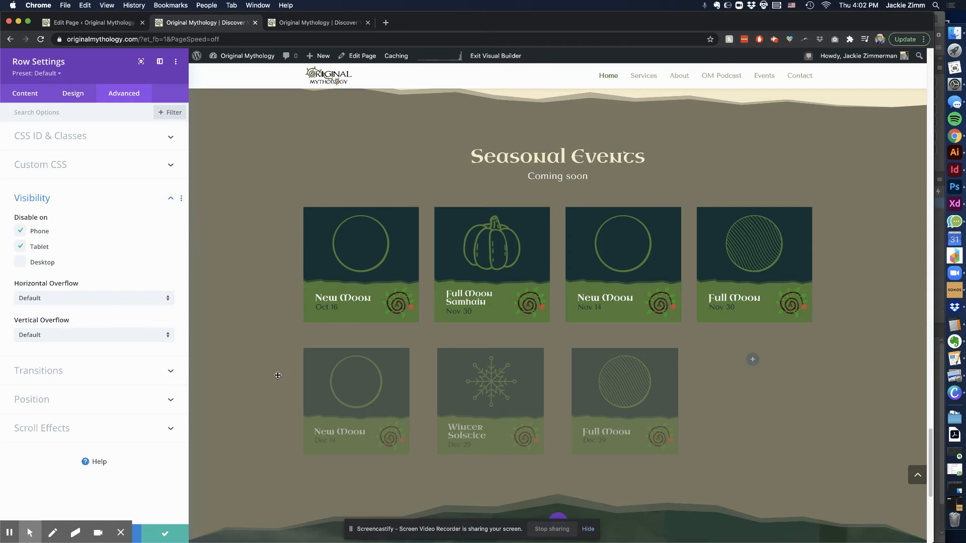
pyautogui.click(165, 533)
# - Enable the second row of Seasonal Events cards on desktop, disable it there again, and save the row
pyautogui.moveTo(258, 412)
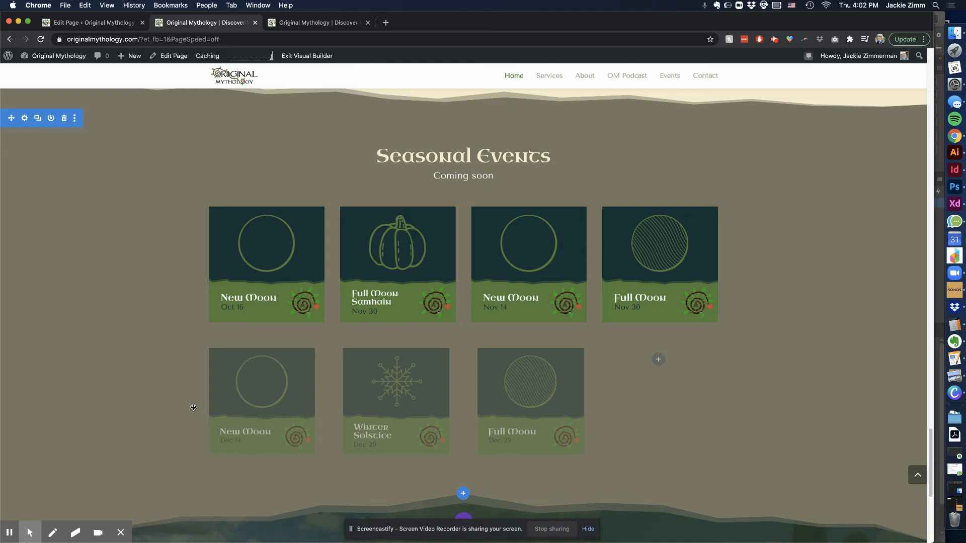
pyautogui.moveTo(231, 240)
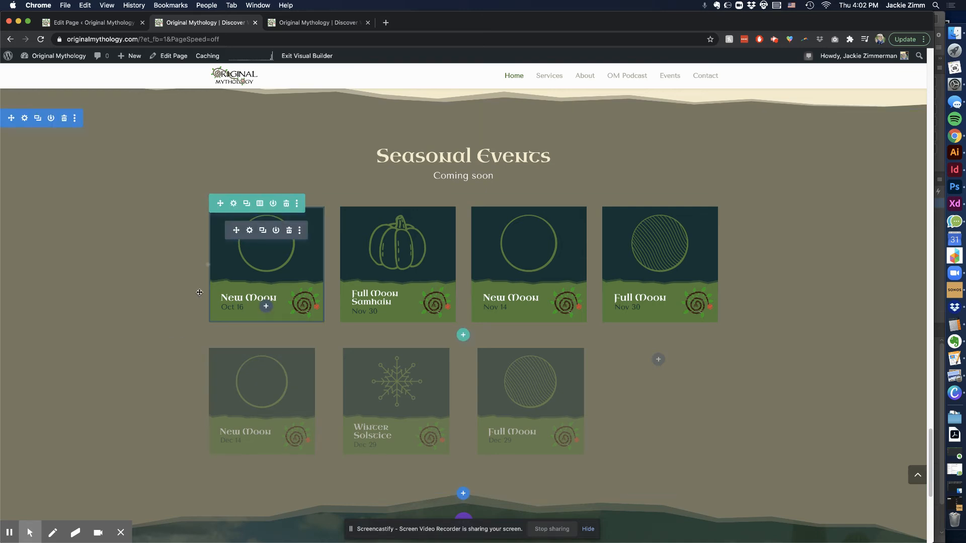
pyautogui.click(234, 347)
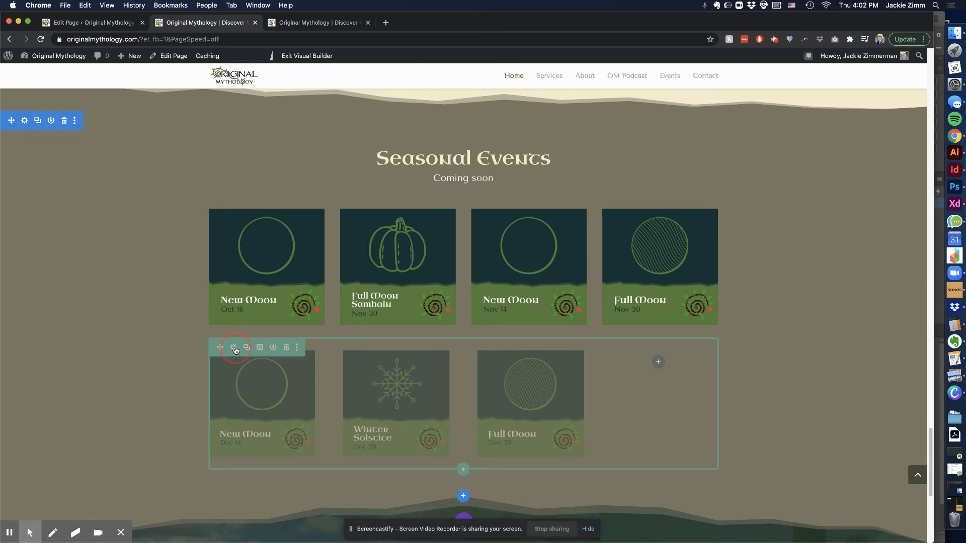
pyautogui.click(233, 347)
pyautogui.click(116, 96)
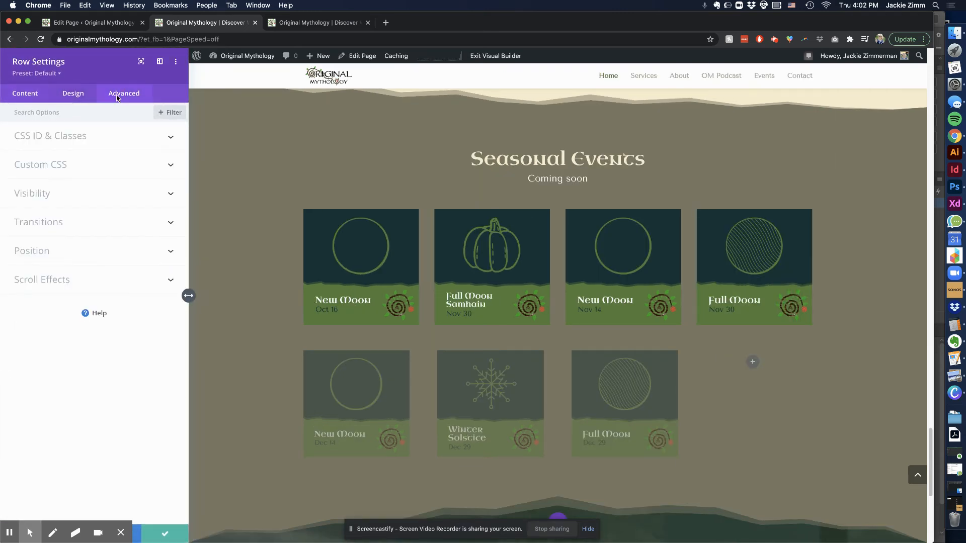
pyautogui.click(56, 197)
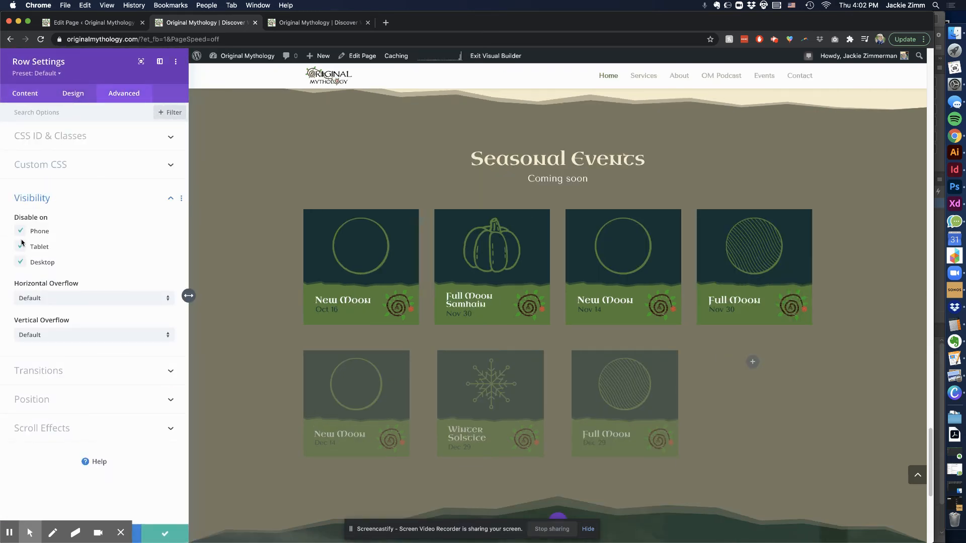
pyautogui.click(20, 262)
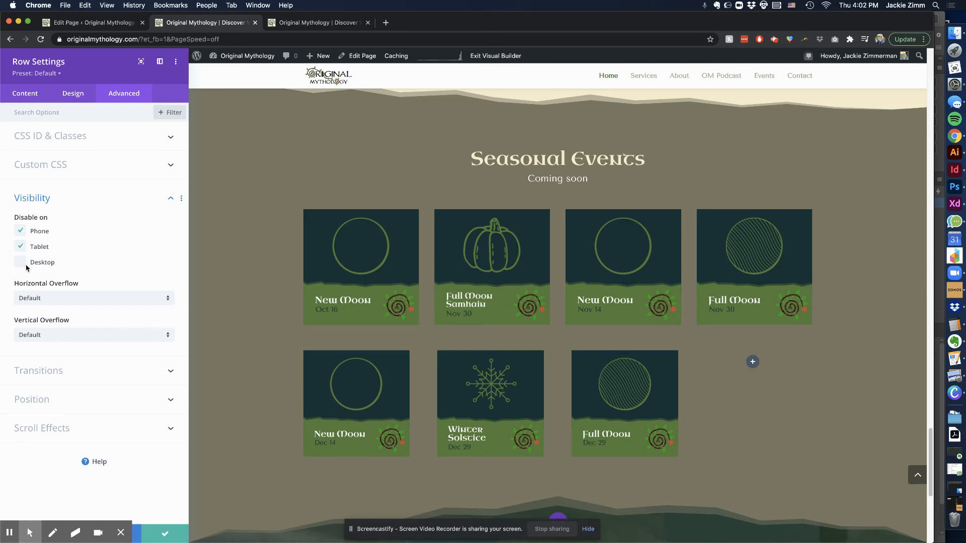
pyautogui.click(20, 262)
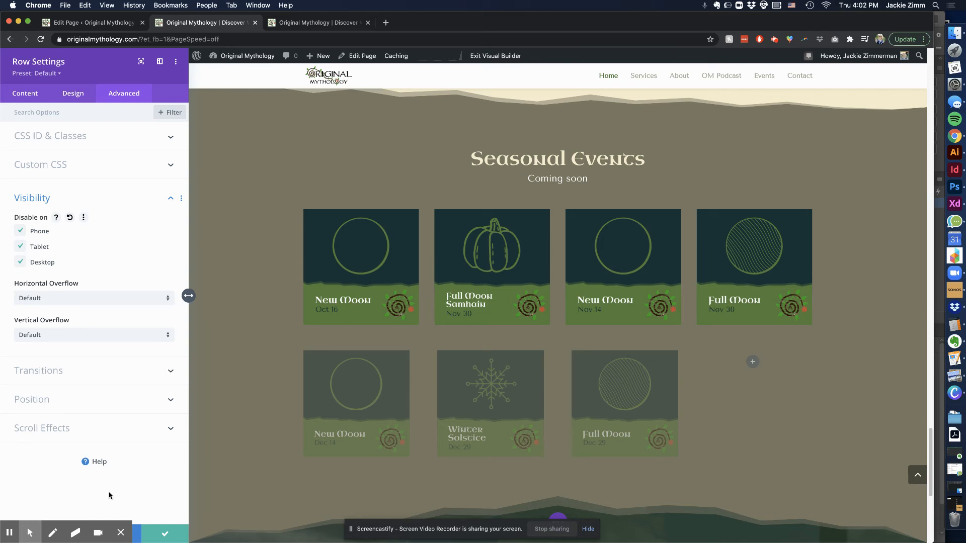
pyautogui.click(160, 535)
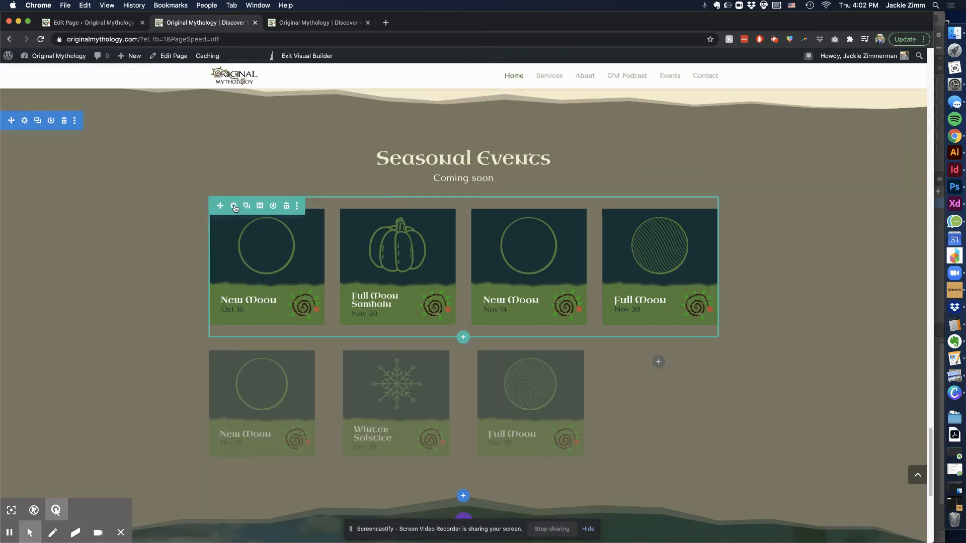
# - Disable the first row of Seasonal Events cards on desktop again and save the row
pyautogui.click(234, 205)
pyautogui.click(121, 94)
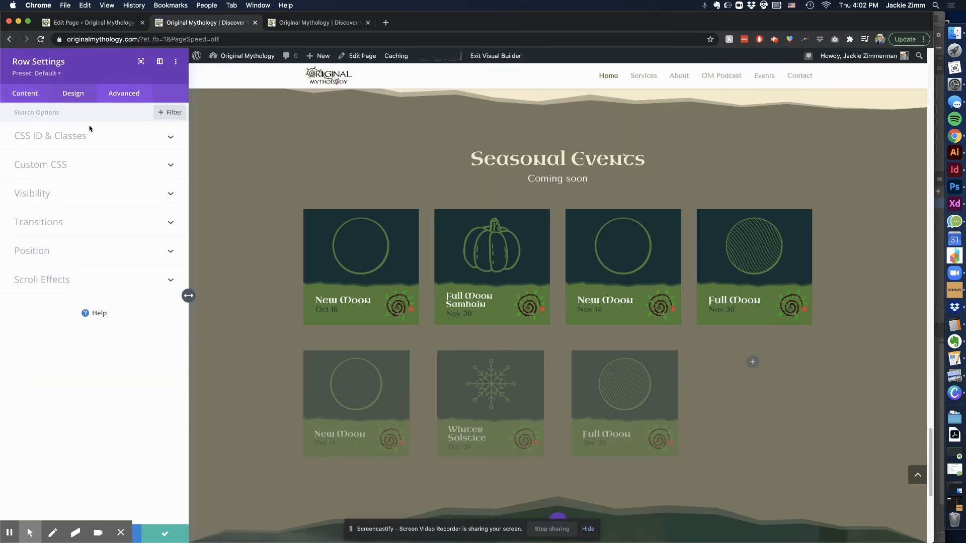
pyautogui.click(22, 195)
pyautogui.click(20, 263)
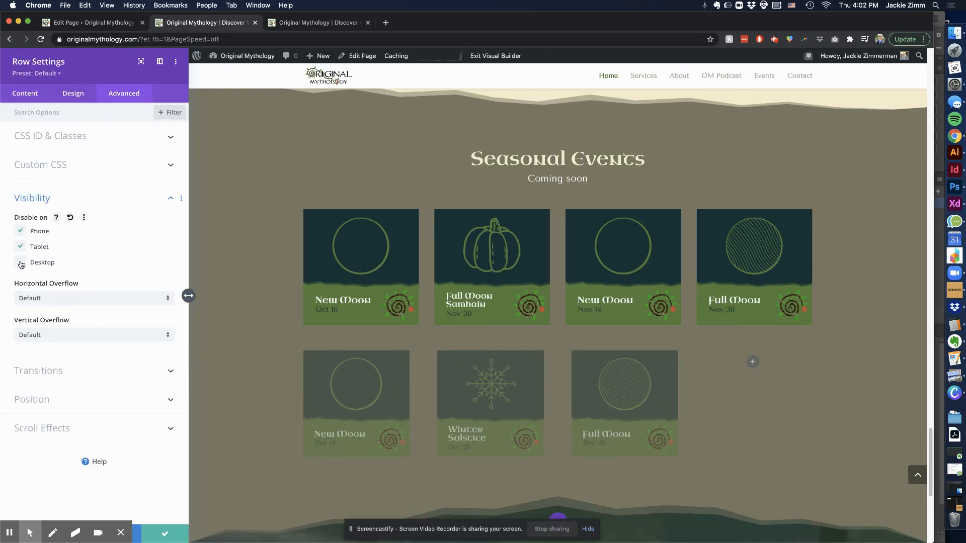
pyautogui.click(163, 536)
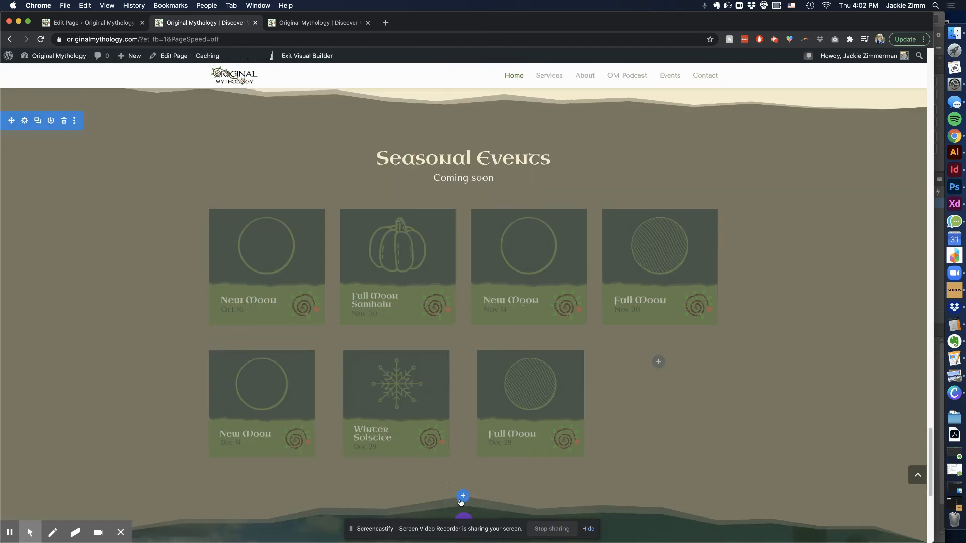
# - Switch the builder to the phone preview and go to the Seasonal Events section
pyautogui.click(463, 519)
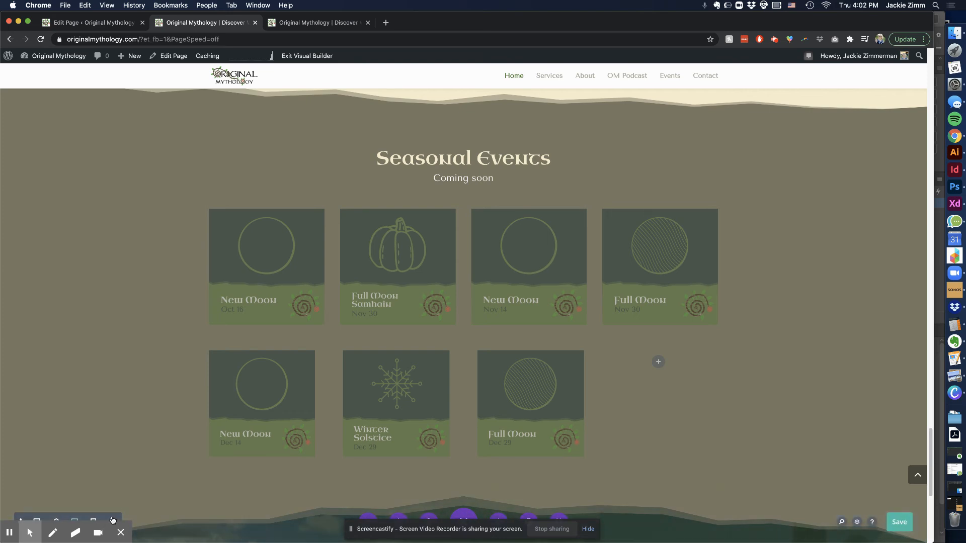
pyautogui.click(113, 521)
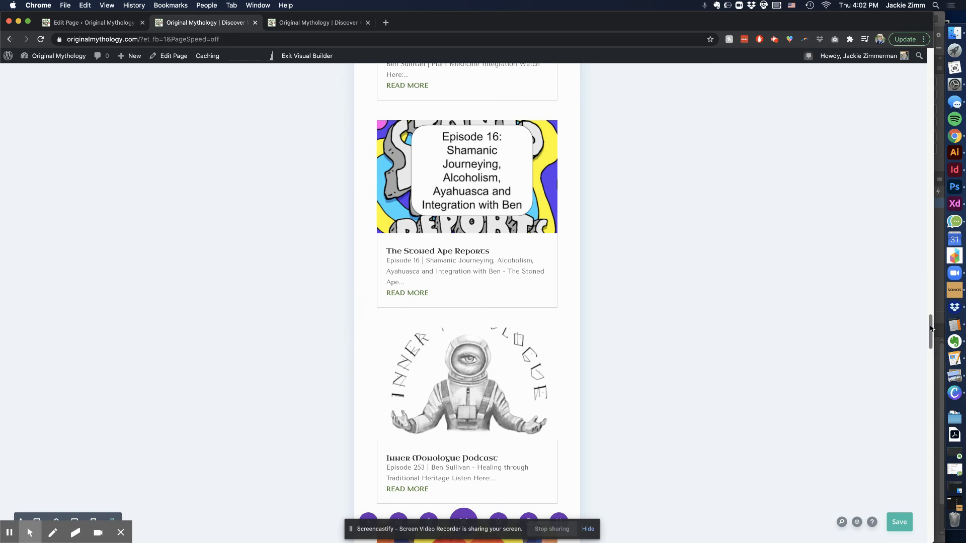
pyautogui.scroll(-15, 913, 365)
pyautogui.scroll(-3, 776, 373)
pyautogui.moveTo(466, 334)
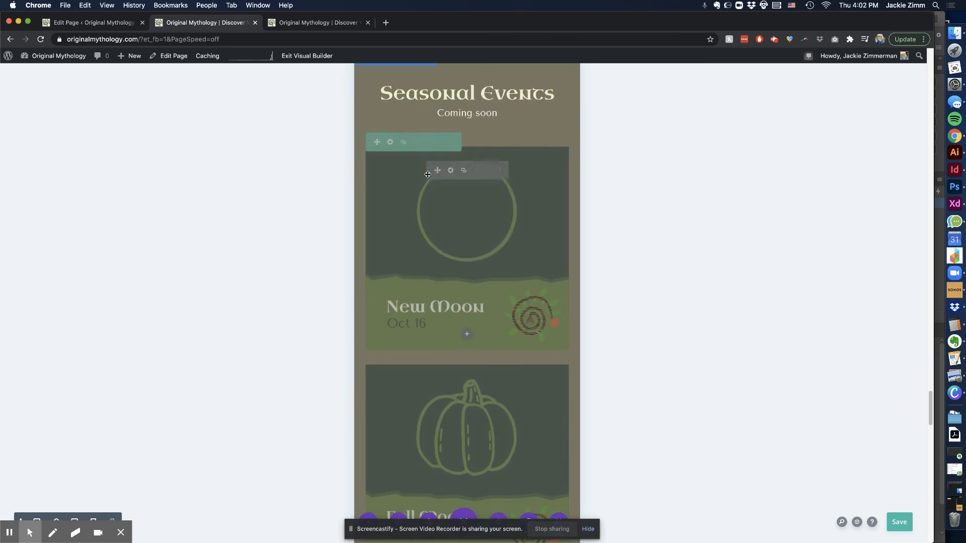
# - Enable the first row of Seasonal Events cards on phone in its visibility settings and save the row
pyautogui.click(391, 145)
pyautogui.click(120, 95)
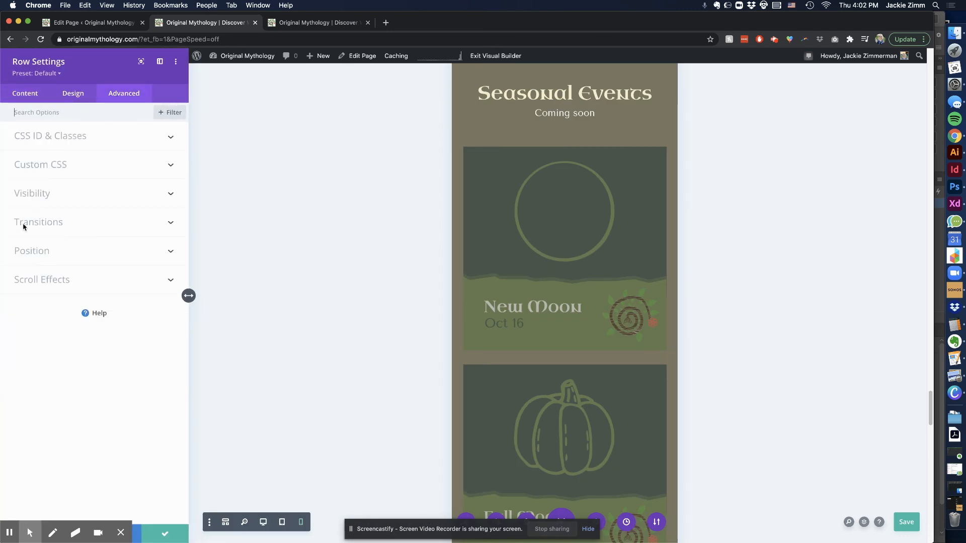
pyautogui.click(43, 194)
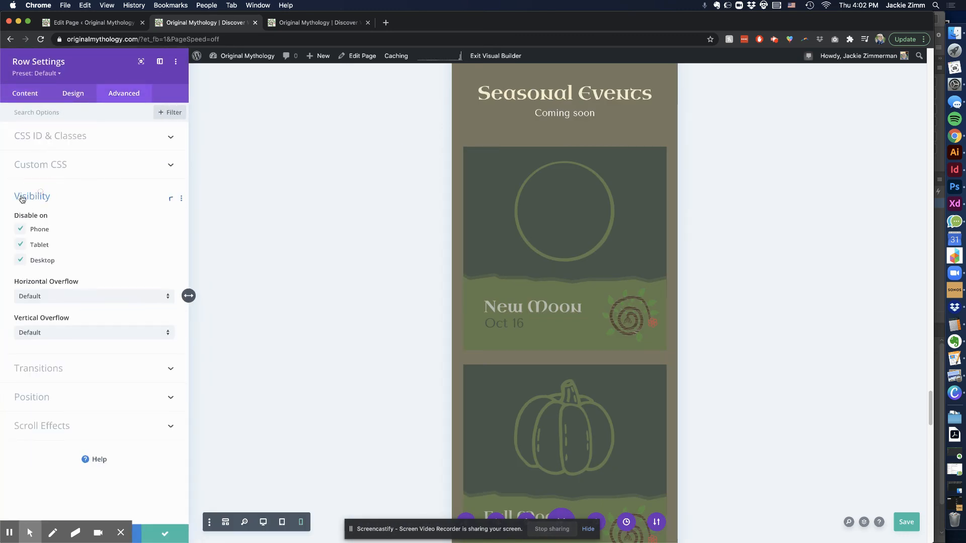
pyautogui.click(20, 232)
pyautogui.click(21, 232)
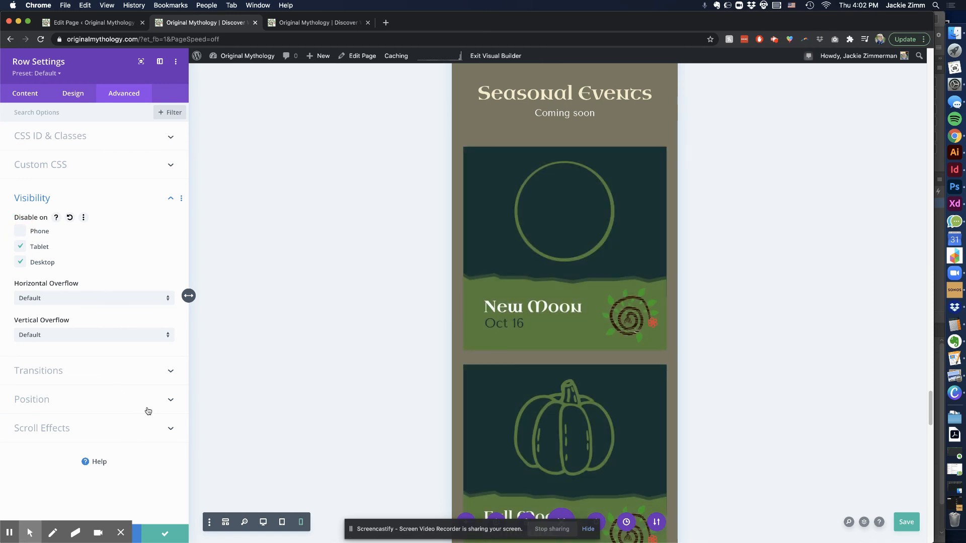
pyautogui.click(159, 535)
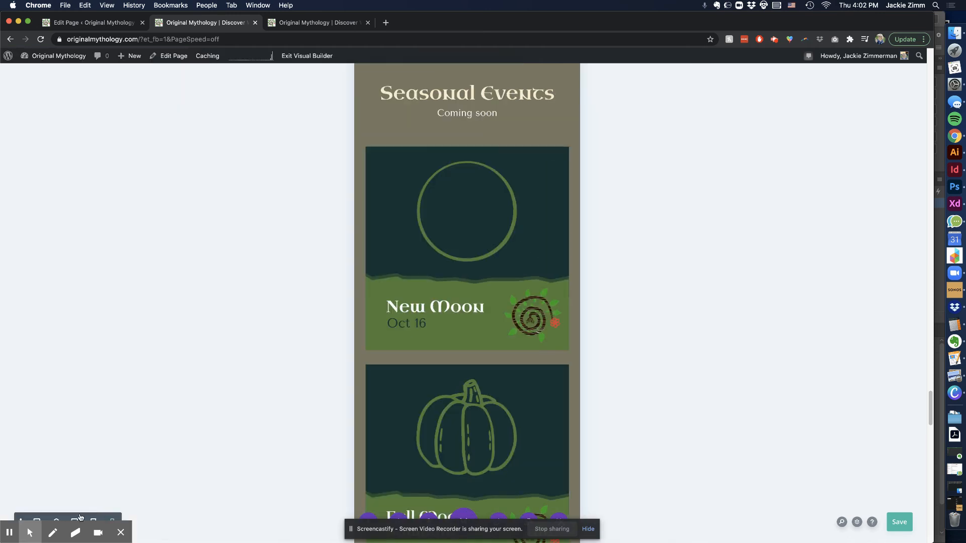
# - Compare how the Seasonal Events section looks in the desktop preview and in the phone preview
pyautogui.click(77, 519)
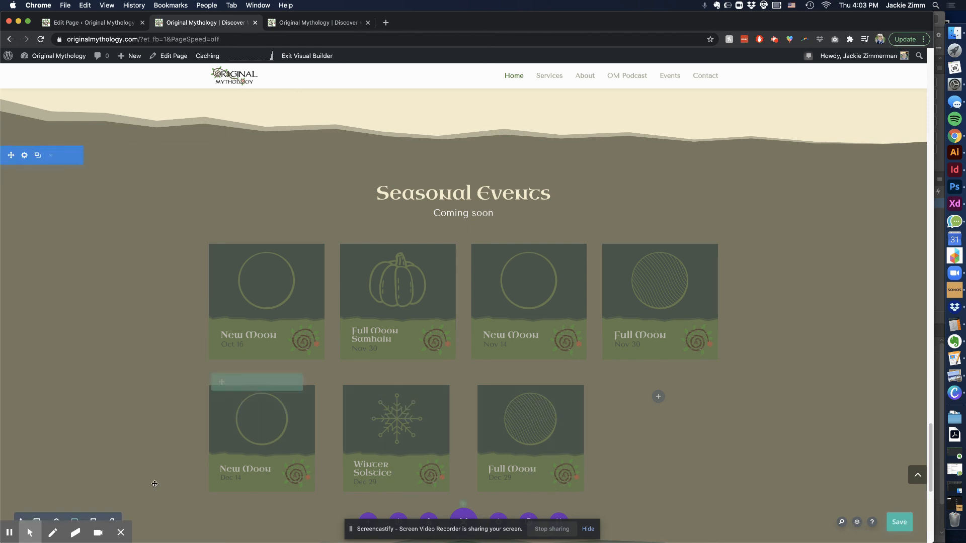
pyautogui.click(115, 520)
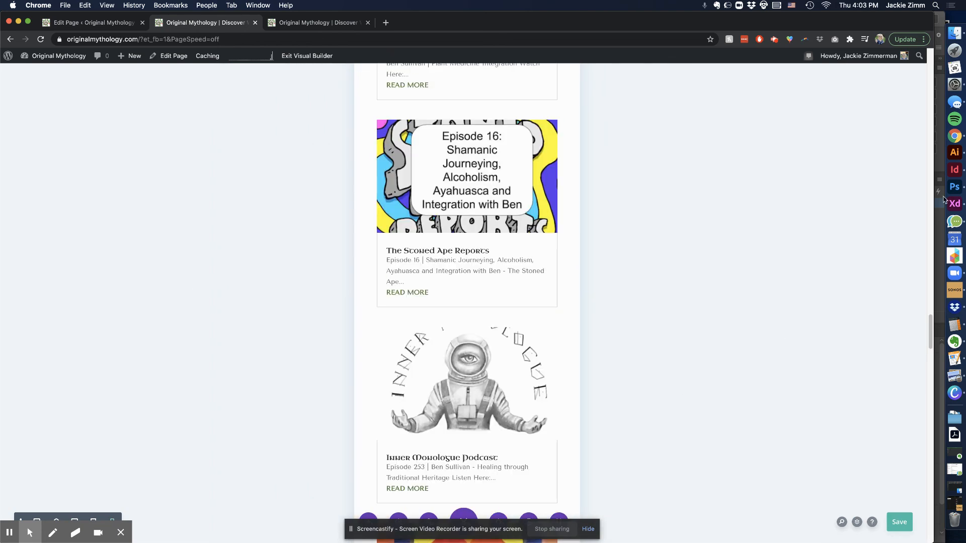
pyautogui.moveTo(930, 341); pyautogui.dragTo(916, 398)
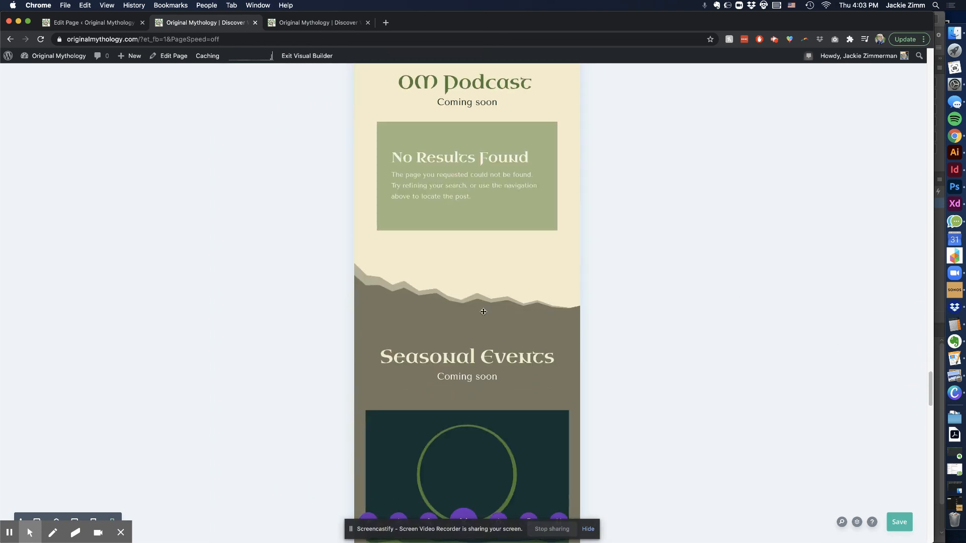
# - Disable the first row of Seasonal Events cards on phone again and save the row
pyautogui.click(389, 409)
pyautogui.click(121, 93)
pyautogui.click(33, 193)
pyautogui.click(21, 233)
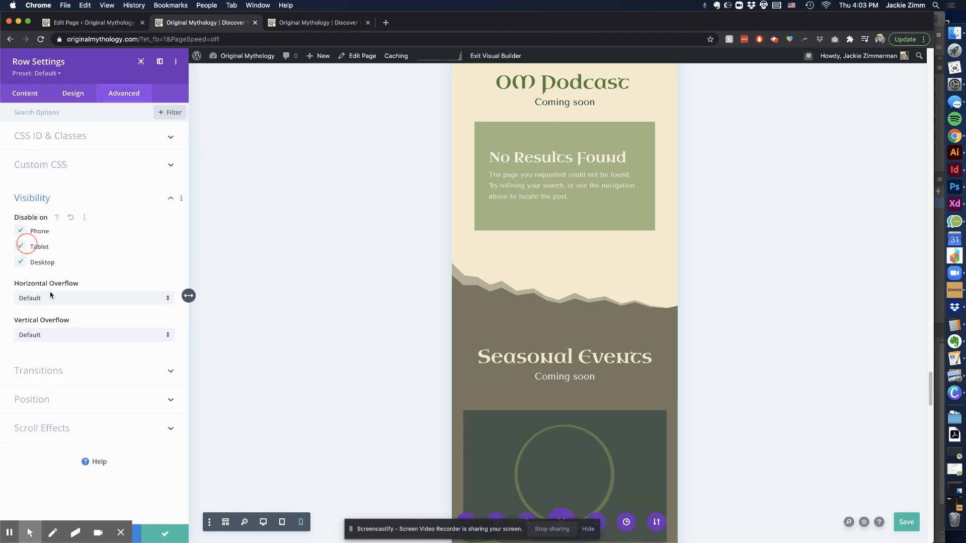
pyautogui.click(162, 534)
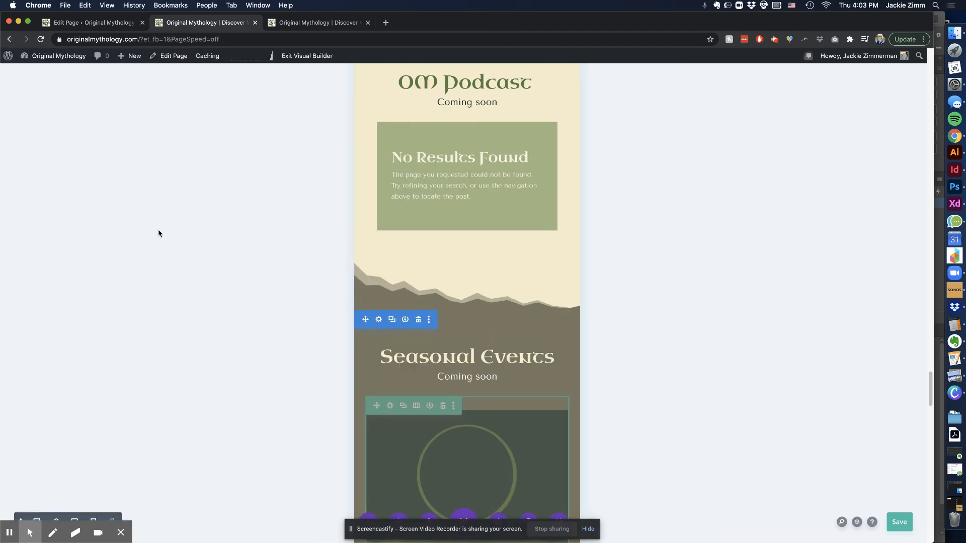